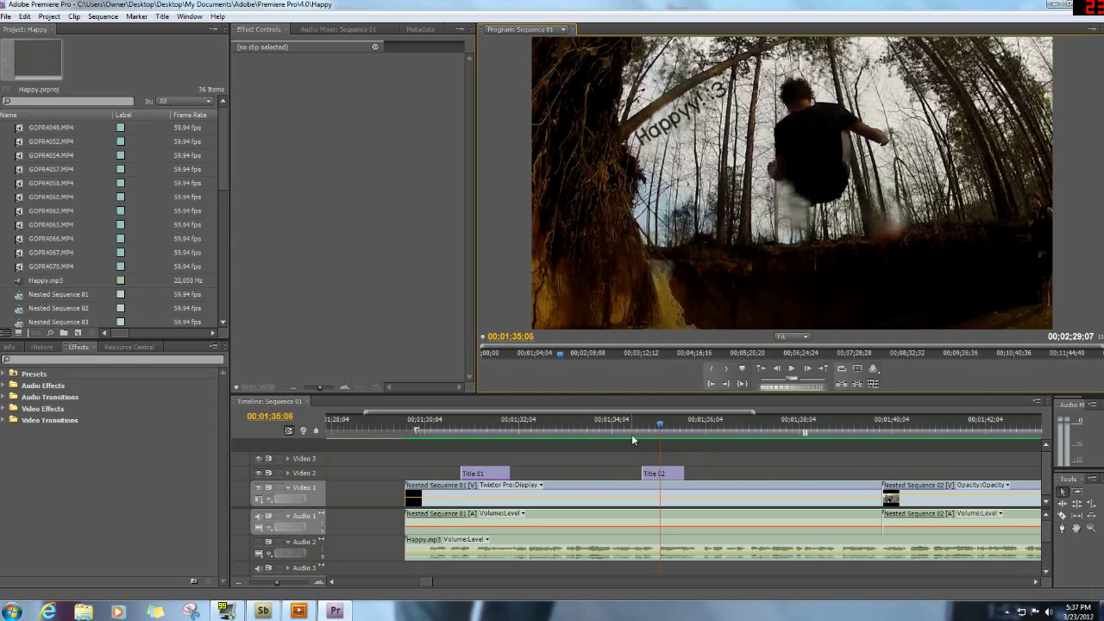
# Save the project at 00:01:34:21, then select Title 02 at 00:01:34:46 to show its motion
pyautogui.moveTo(630, 434); pyautogui.dragTo(642, 431)
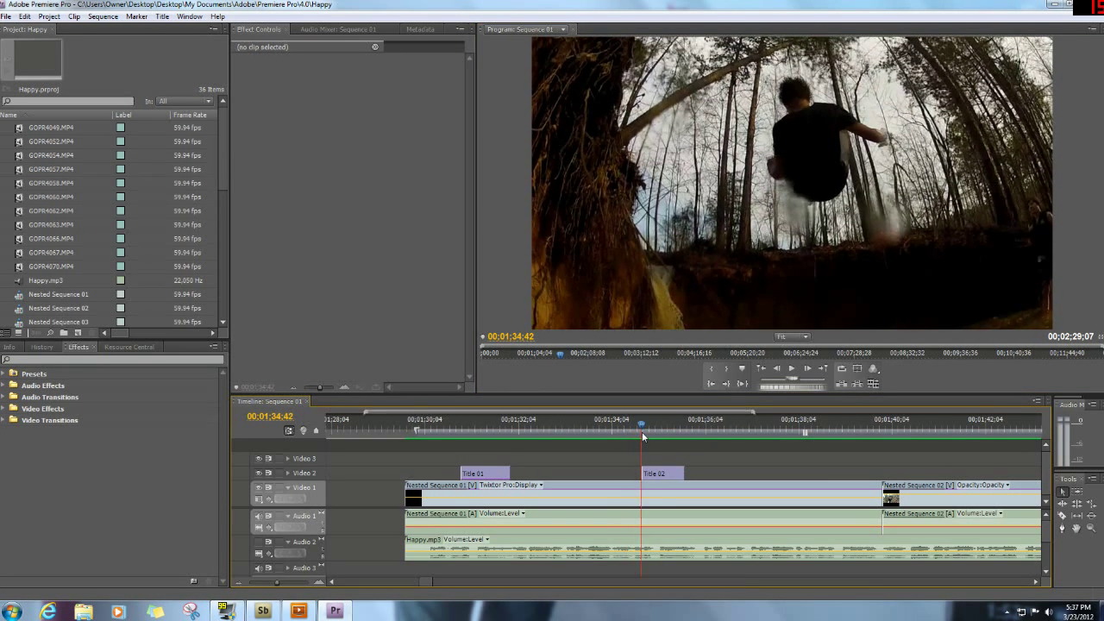
pyautogui.hotkey('ctrl', 's')
pyautogui.moveTo(642, 430); pyautogui.dragTo(662, 441)
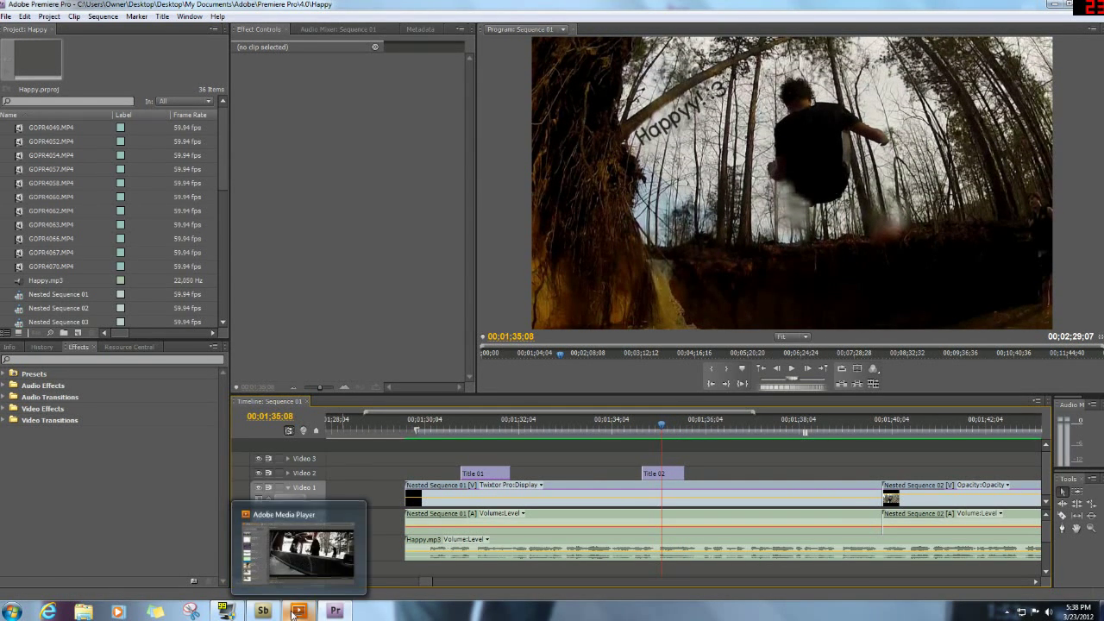
pyautogui.click(660, 474)
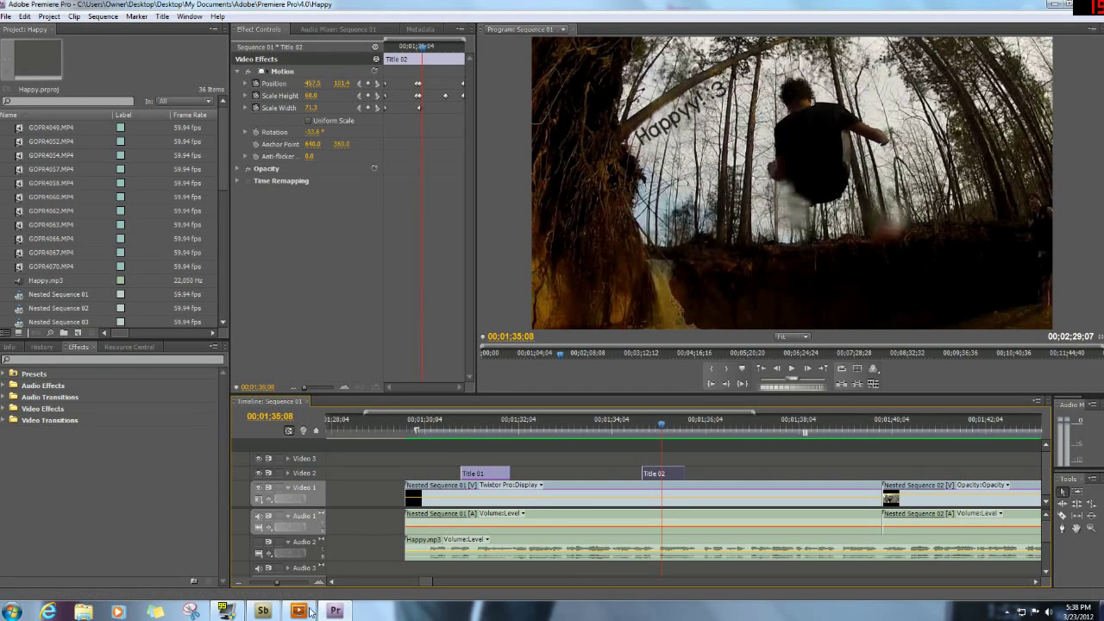
# Play the NewEditFinal video in Adobe Media Player for reference
pyautogui.moveTo(299, 611)
pyautogui.click(311, 552)
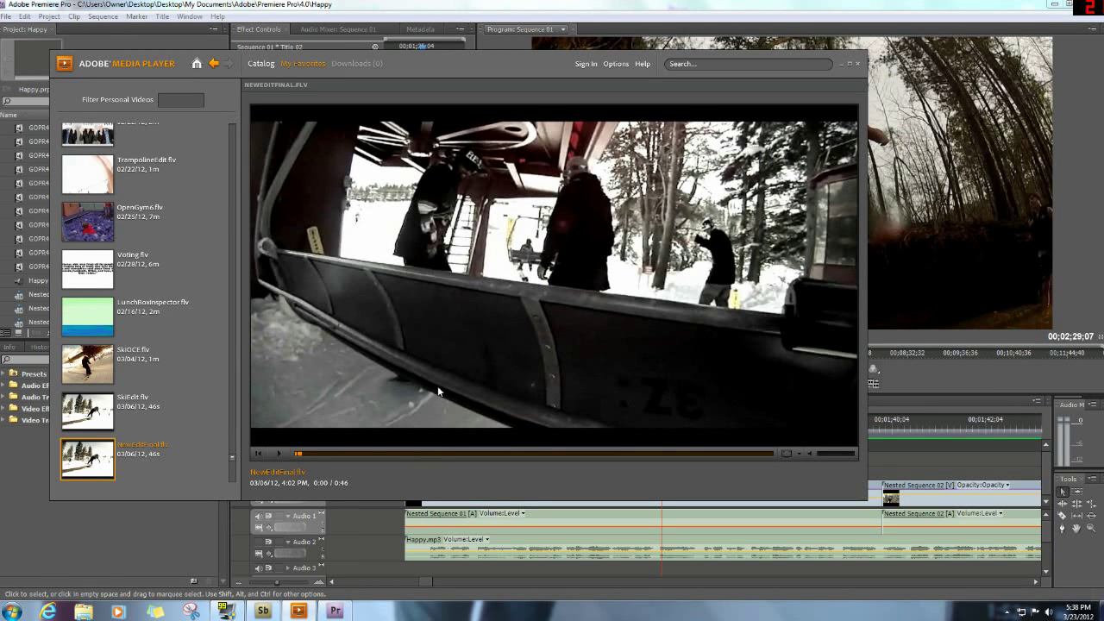
pyautogui.click(276, 454)
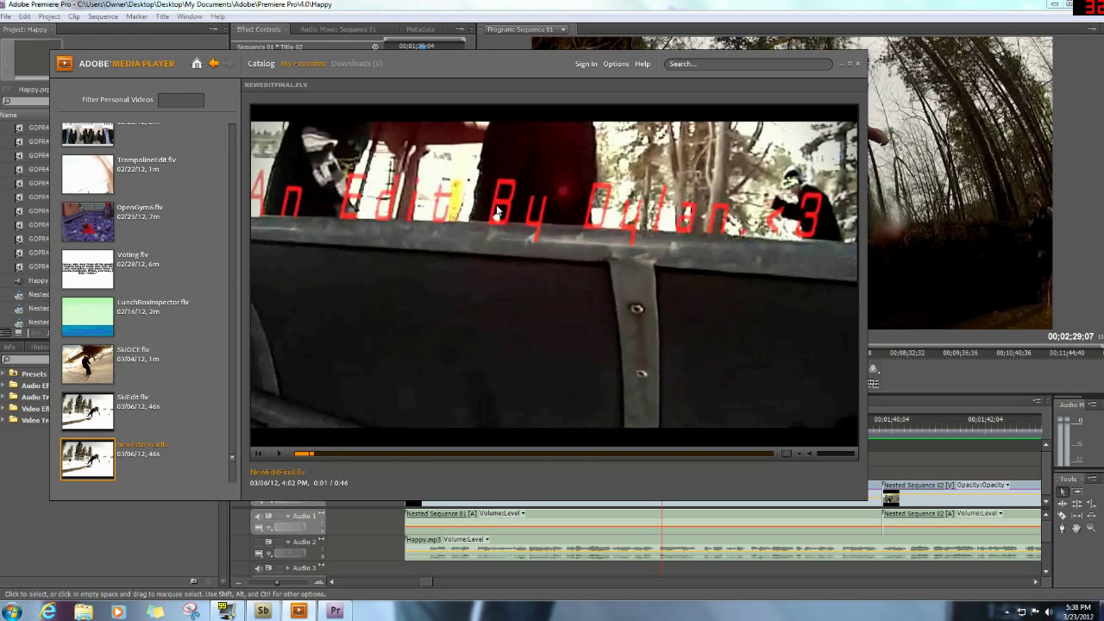
# Try the title's Scale Width at 76.3 in Premiere, then undo it
pyautogui.click(501, 6)
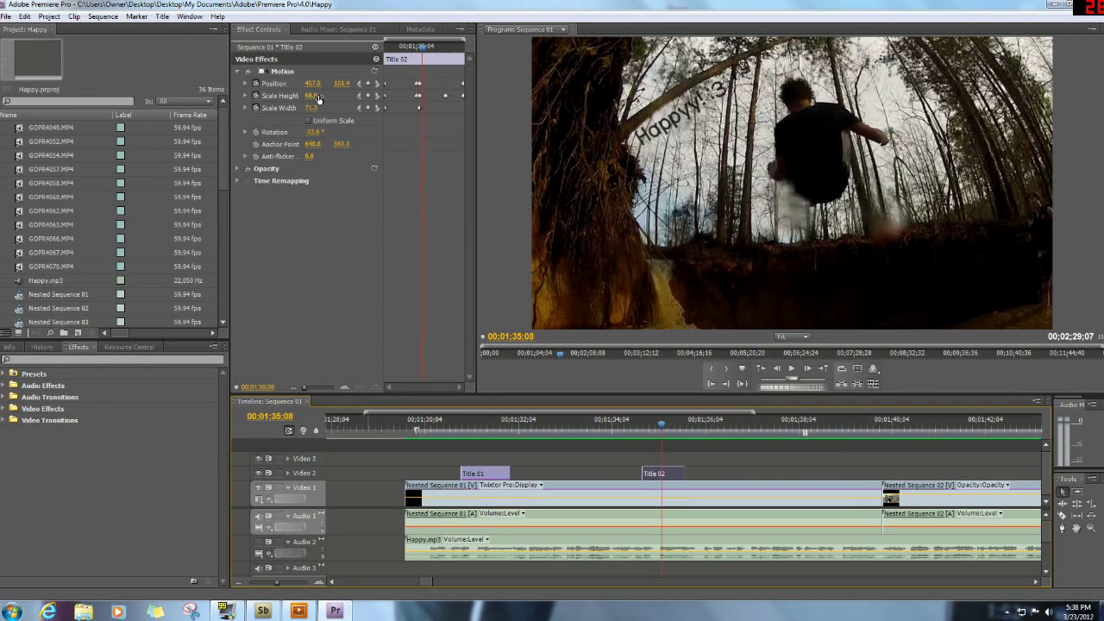
pyautogui.moveTo(310, 108); pyautogui.dragTo(258, 108)
pyautogui.hotkey('ctrl', 'z')
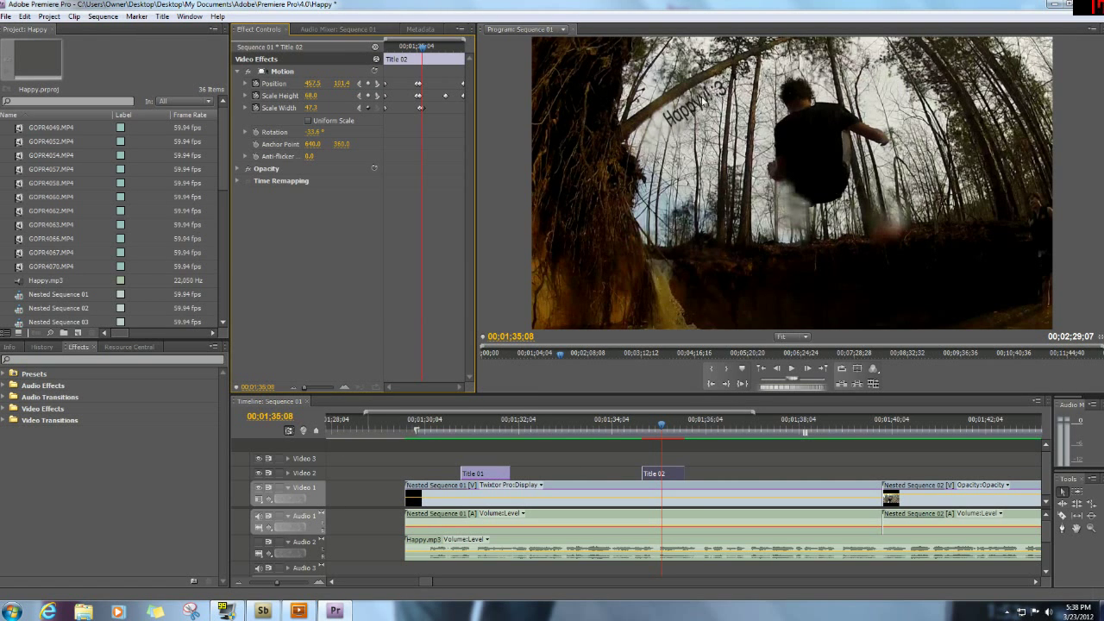
# Resume the NewEditFinal video, then close Adobe Media Player
pyautogui.click(299, 610)
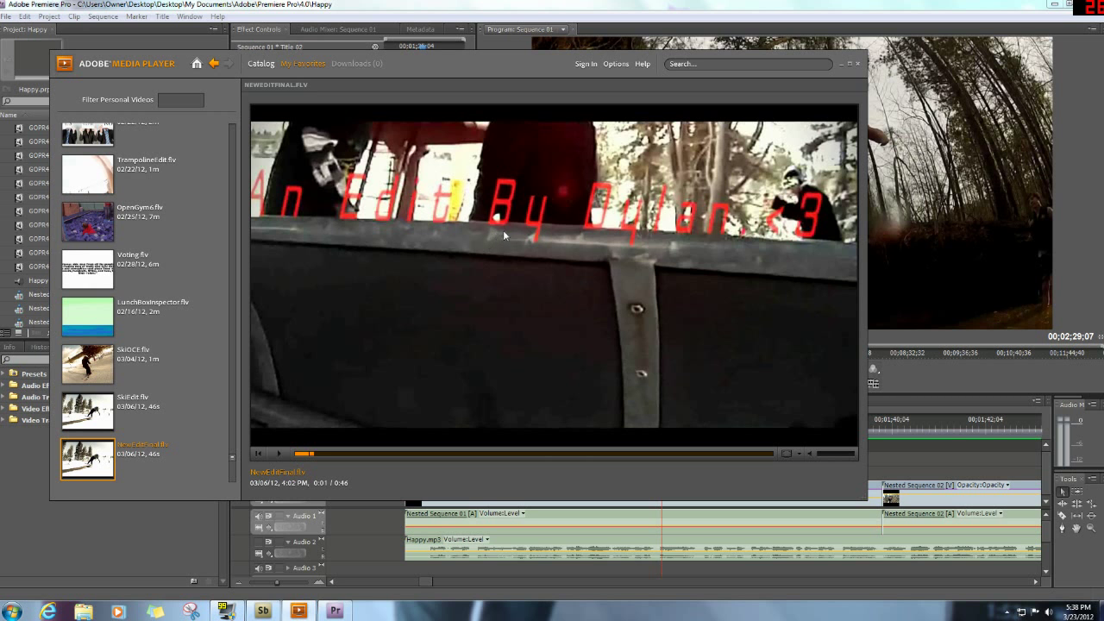
pyautogui.click(277, 457)
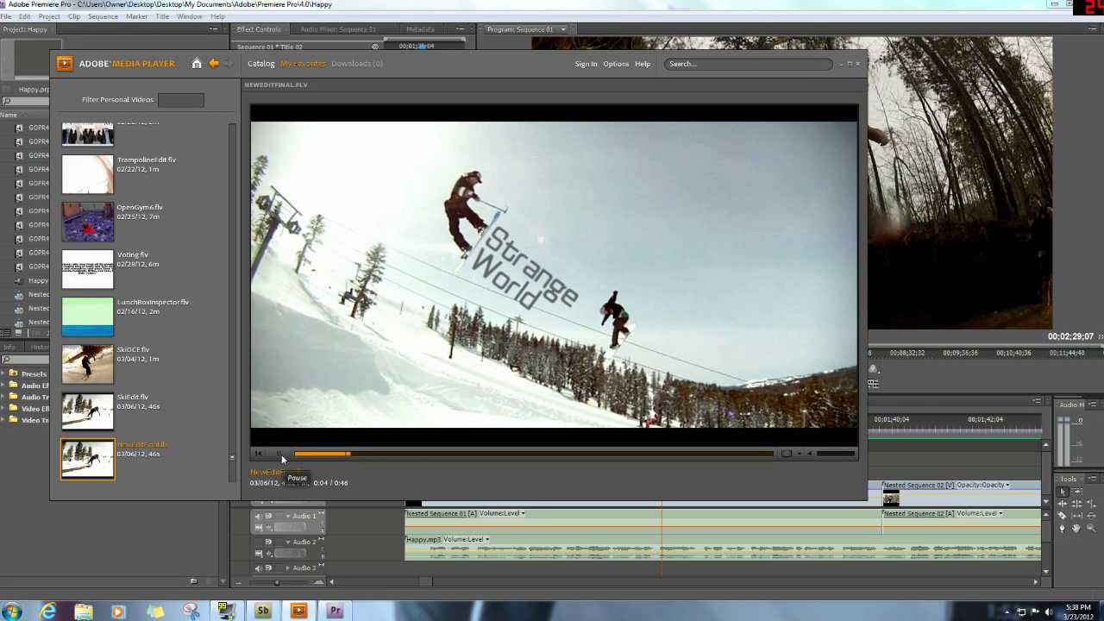
pyautogui.click(858, 64)
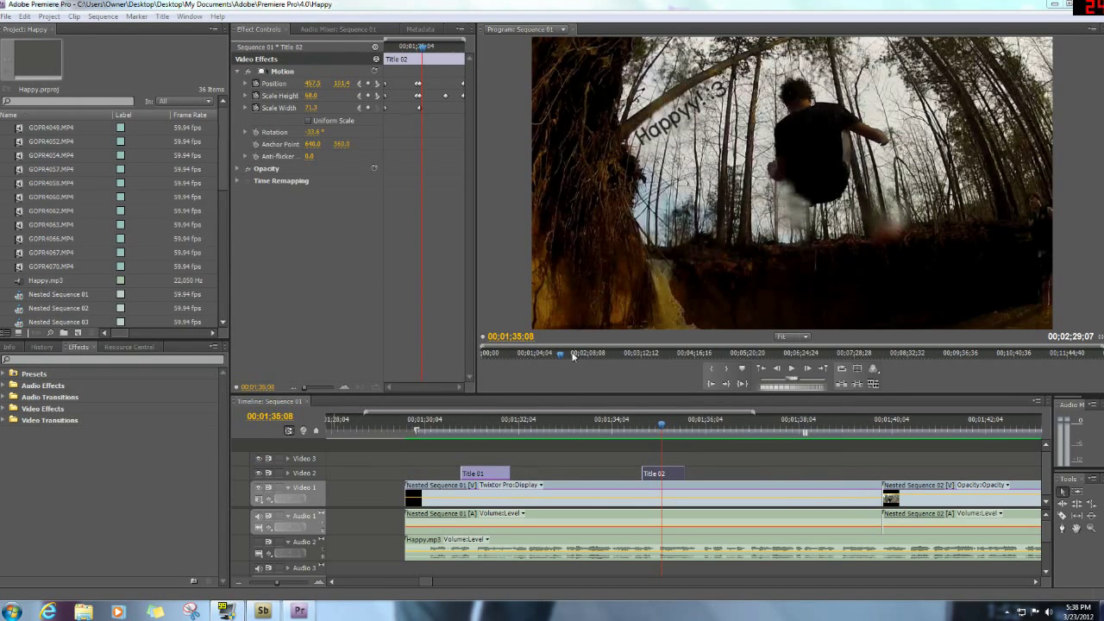
# At 00:01:34:50, delete only Title 02's Position keyframe, keeping its other keyframes
pyautogui.click(609, 453)
pyautogui.click(647, 429)
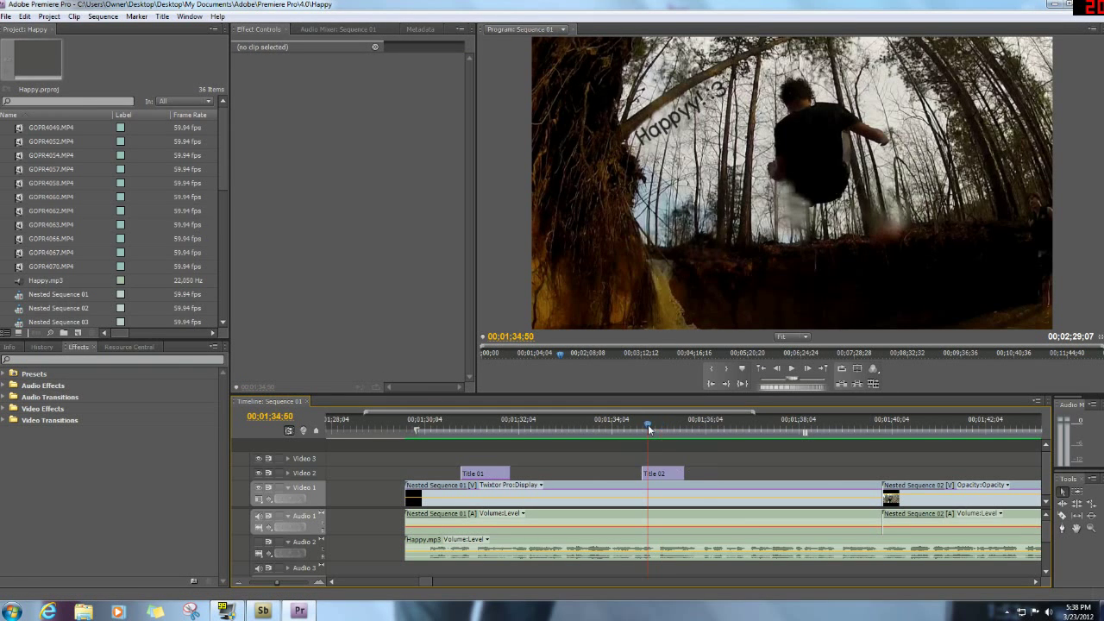
pyautogui.click(667, 475)
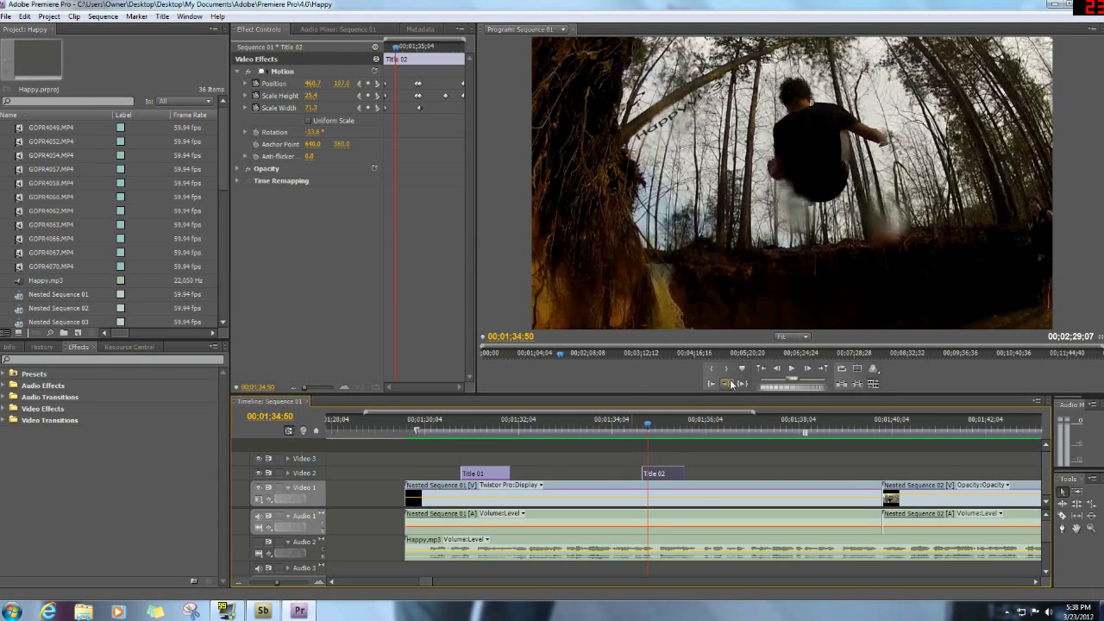
pyautogui.click(438, 66)
pyautogui.moveTo(418, 104); pyautogui.dragTo(393, 128)
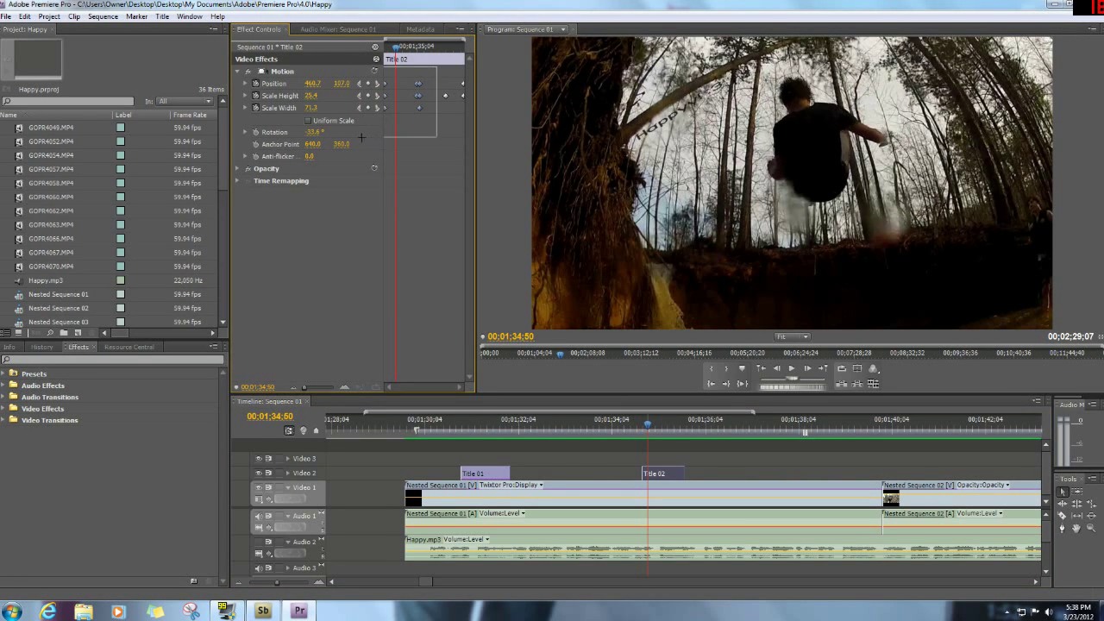
pyautogui.press('Delete')
pyautogui.hotkey('ctrl', 'z')
pyautogui.moveTo(430, 64); pyautogui.dragTo(381, 91)
pyautogui.press('Delete')
pyautogui.moveTo(464, 72); pyautogui.dragTo(415, 85)
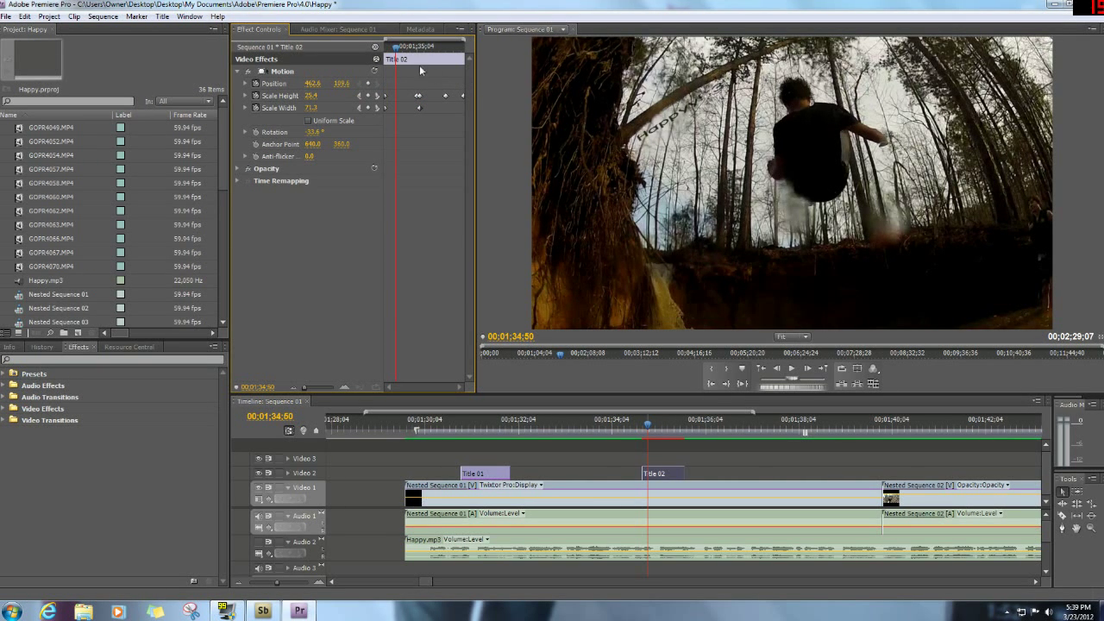
# Set Title 02's Scale Height to 37.5 at 00:01:34:46 and zoom the timeline around it
pyautogui.moveTo(396, 47)
pyautogui.mouseDown()
pyautogui.moveTo(373, 64)
pyautogui.moveTo(401, 47)
pyautogui.mouseUp()
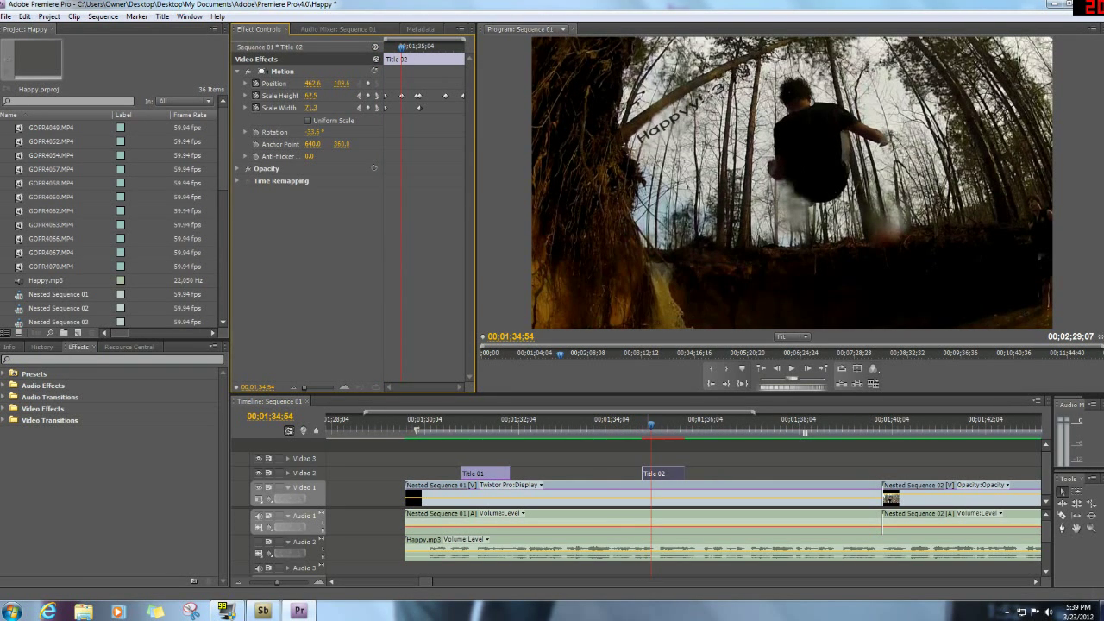
pyautogui.moveTo(312, 95); pyautogui.dragTo(319, 92)
pyautogui.click(290, 584)
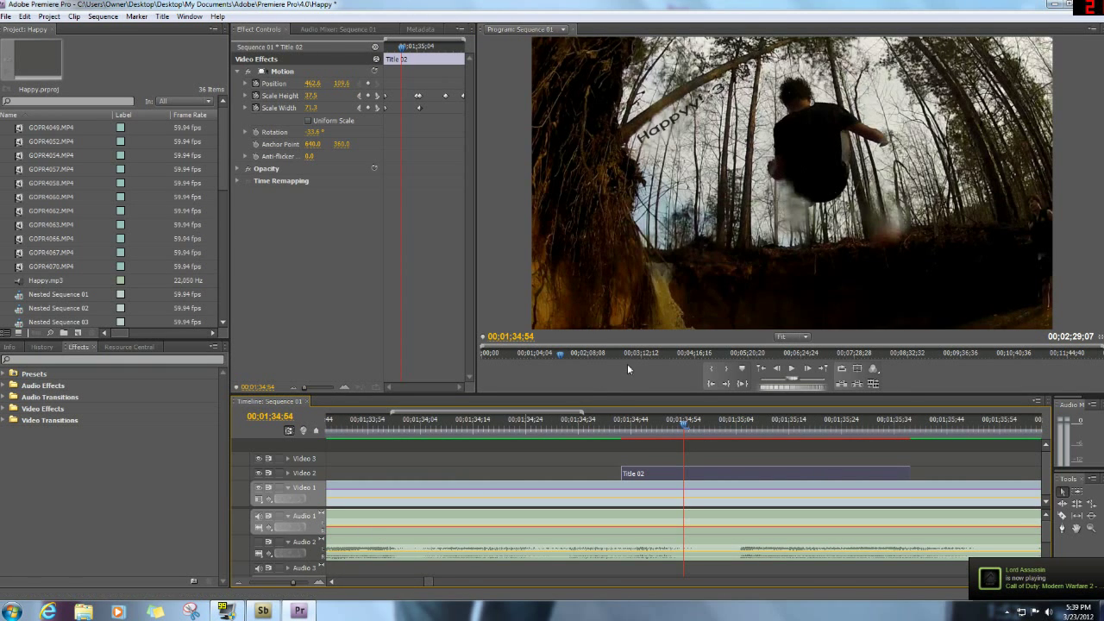
# Reselect Title 02 and fit all its keyframes into the Effect Controls view
pyautogui.click(613, 455)
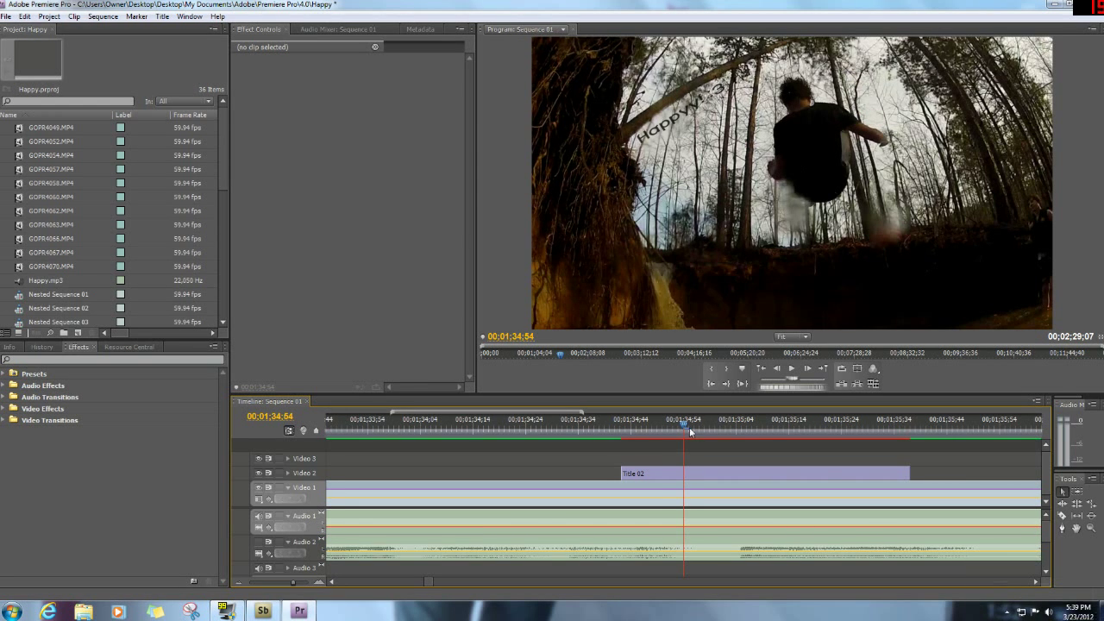
pyautogui.moveTo(689, 428); pyautogui.dragTo(645, 441)
pyautogui.click(662, 474)
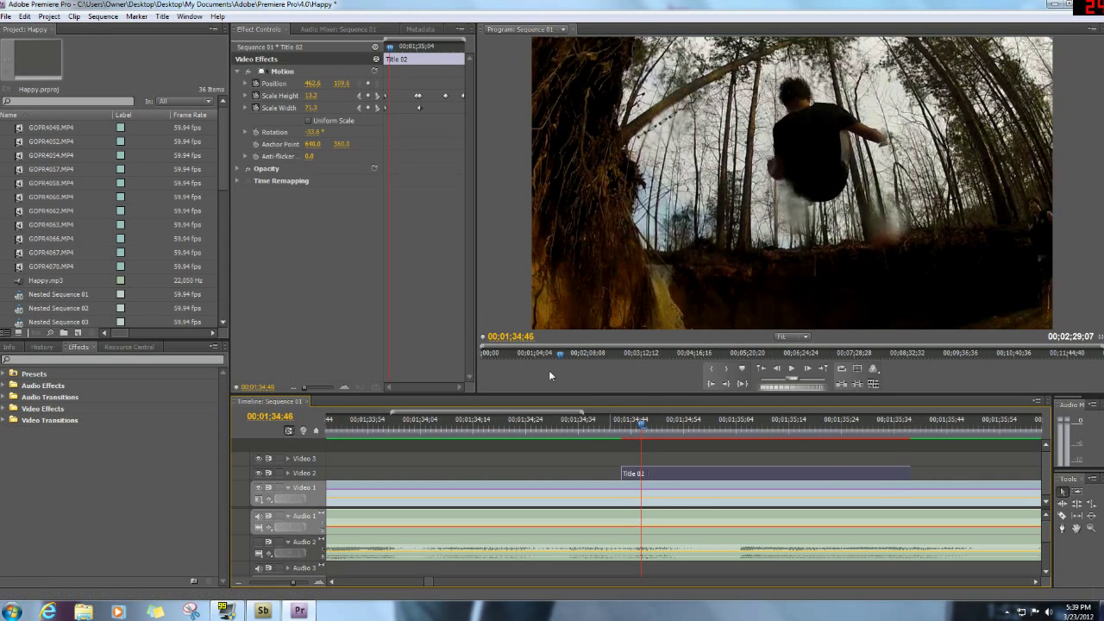
pyautogui.moveTo(304, 386); pyautogui.dragTo(320, 387)
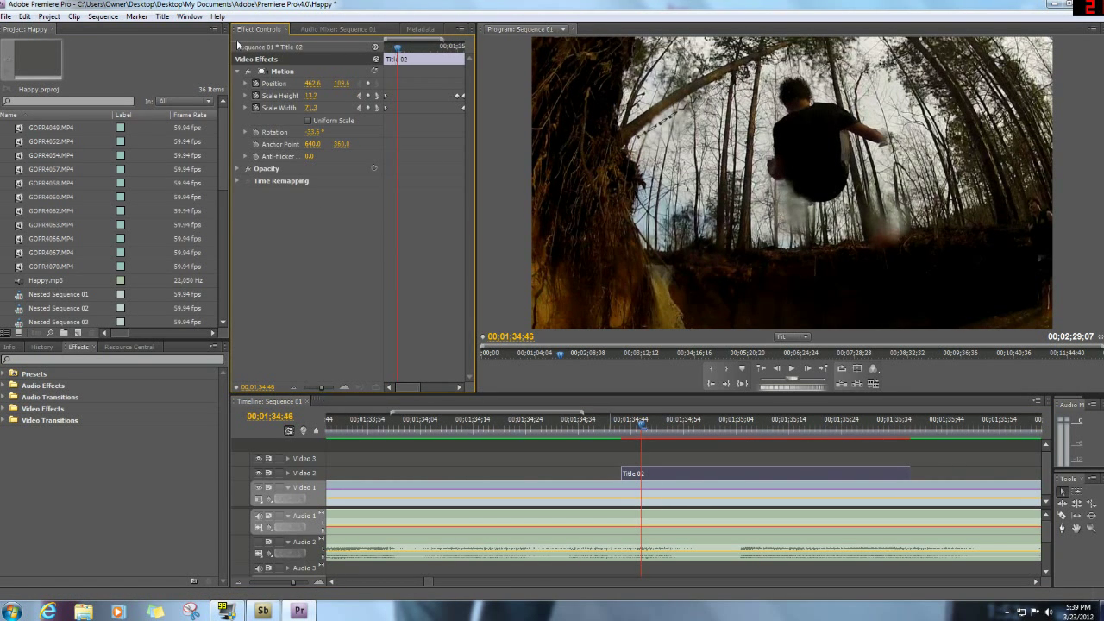
pyautogui.moveTo(397, 47); pyautogui.dragTo(384, 51)
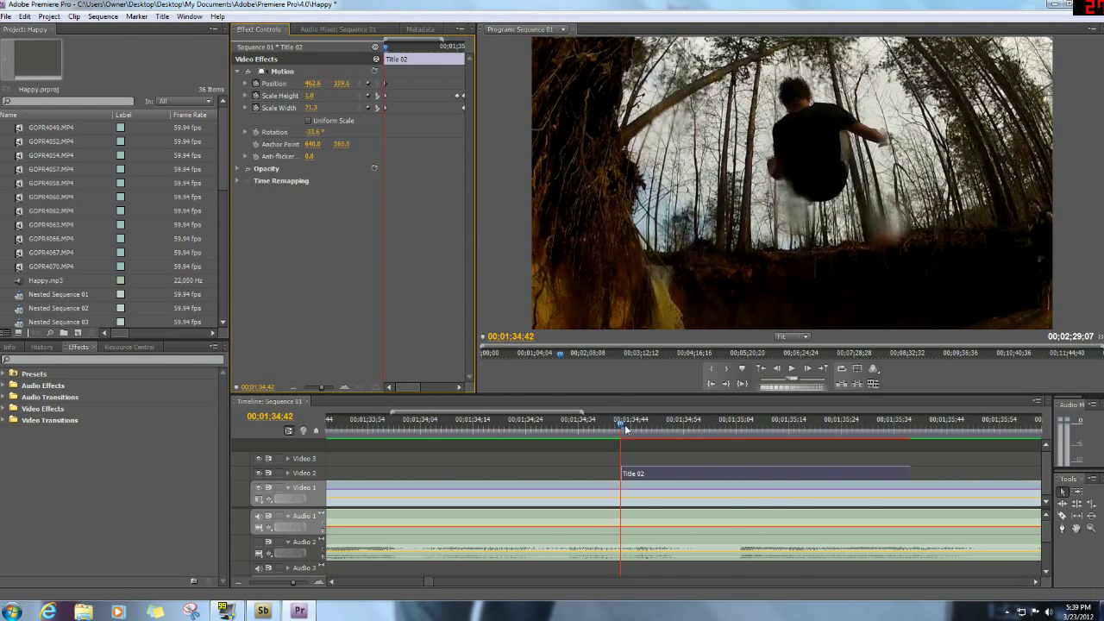
# Scrub across Title 02 to preview its scale growing to 68.0 over the trunk
pyautogui.click(800, 424)
pyautogui.moveTo(829, 439); pyautogui.dragTo(753, 463)
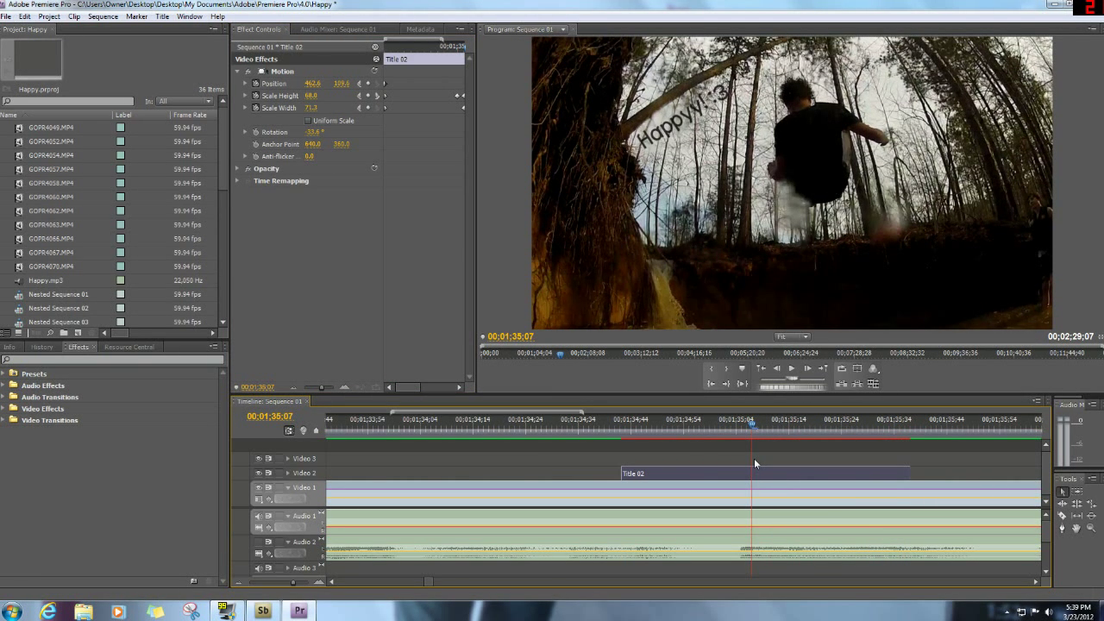
pyautogui.moveTo(754, 458); pyautogui.dragTo(908, 465)
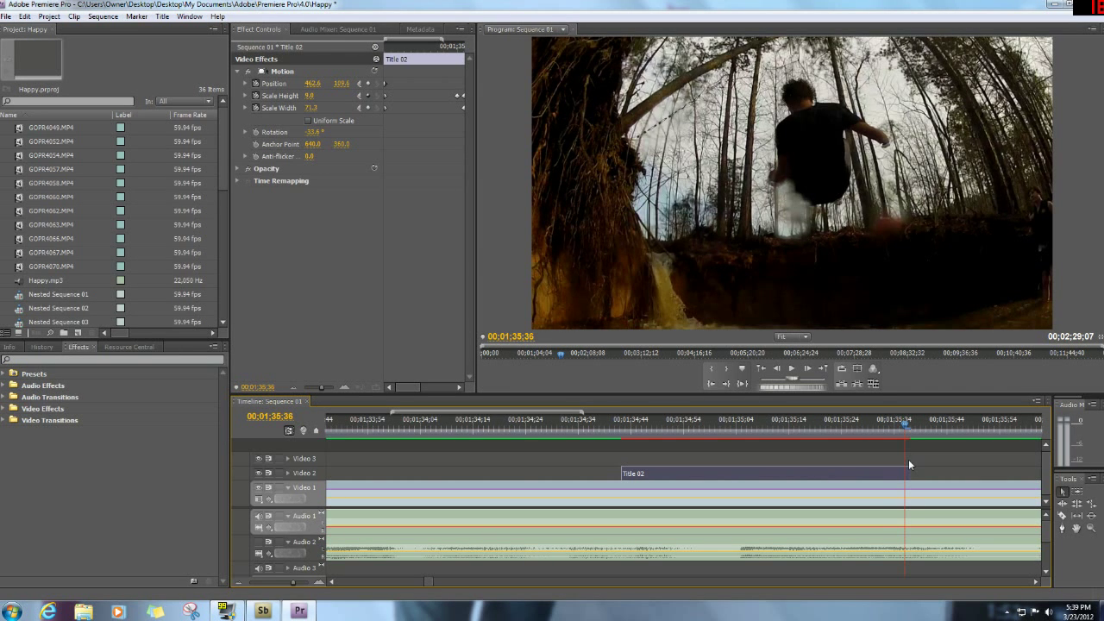
pyautogui.moveTo(908, 459); pyautogui.dragTo(765, 456)
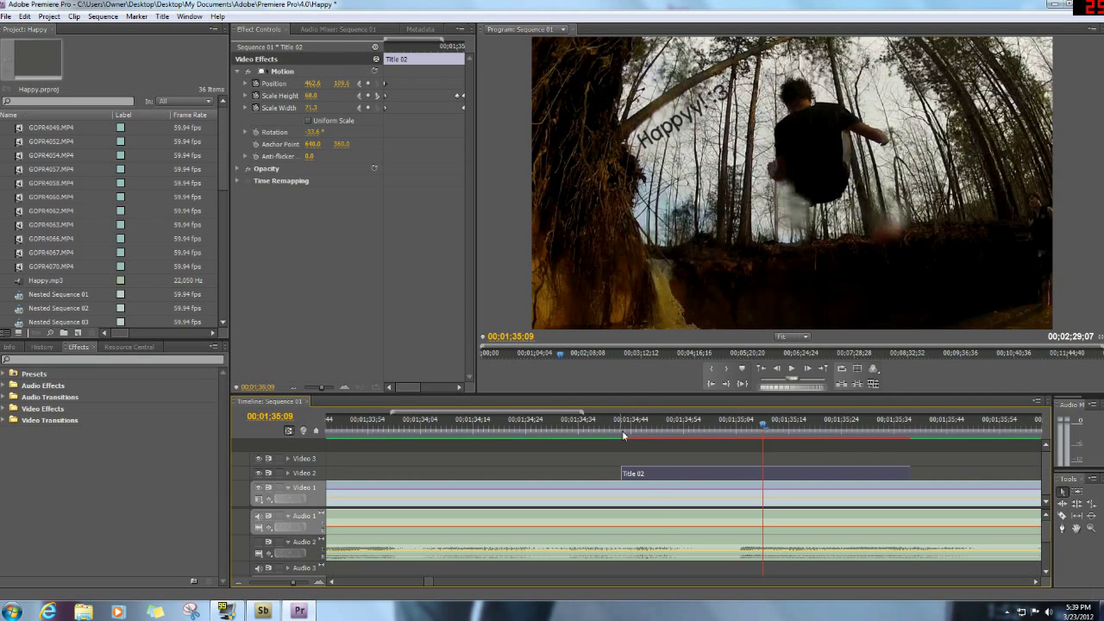
pyautogui.click(657, 431)
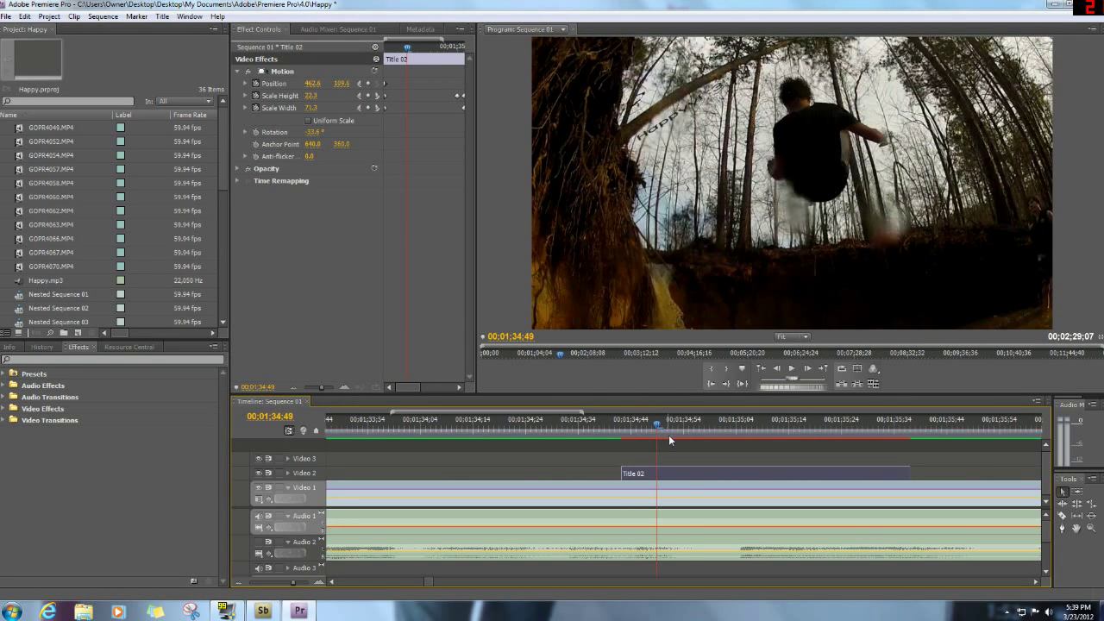
pyautogui.click(694, 432)
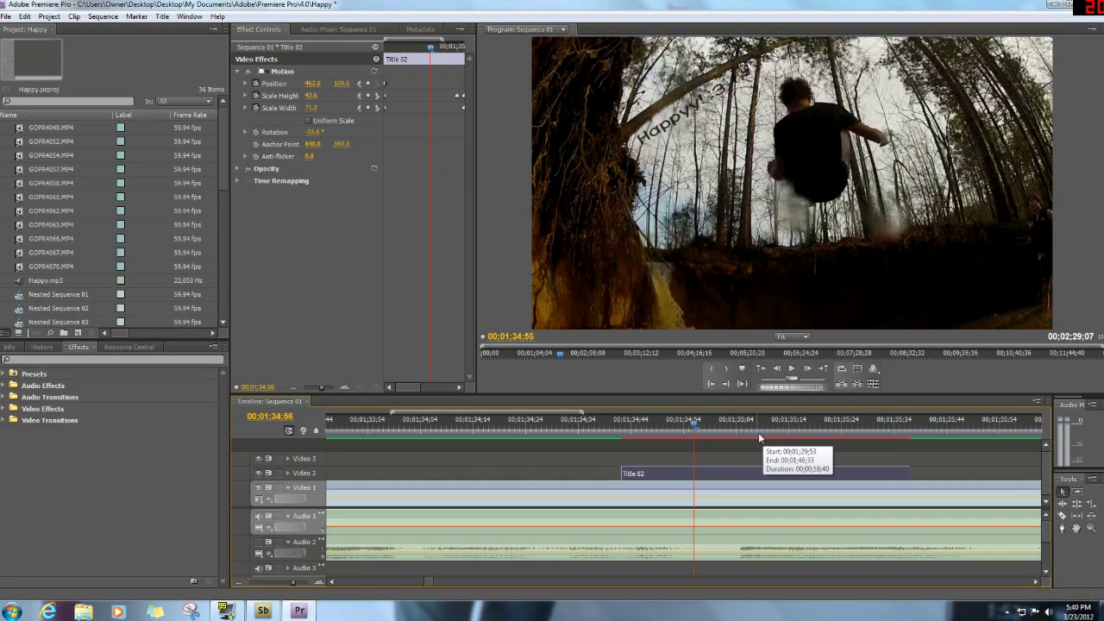
pyautogui.click(724, 453)
pyautogui.moveTo(695, 429); pyautogui.dragTo(907, 455)
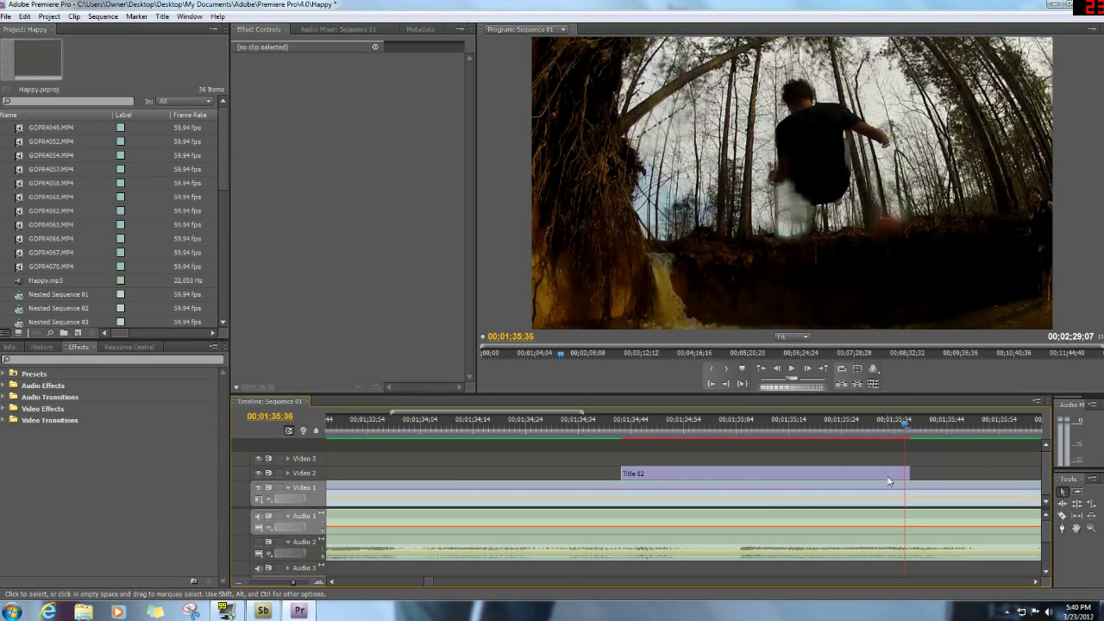
# Add a Position keyframe at 00:01:35:28 and nudge the title slightly up the trunk
pyautogui.click(884, 477)
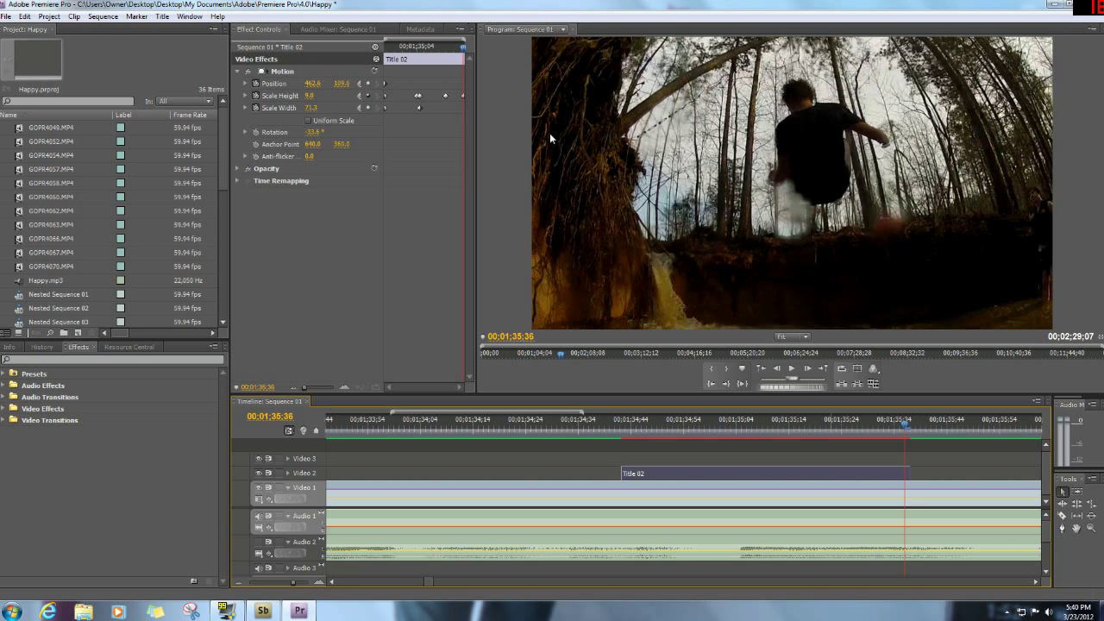
pyautogui.click(371, 84)
pyautogui.click(659, 124)
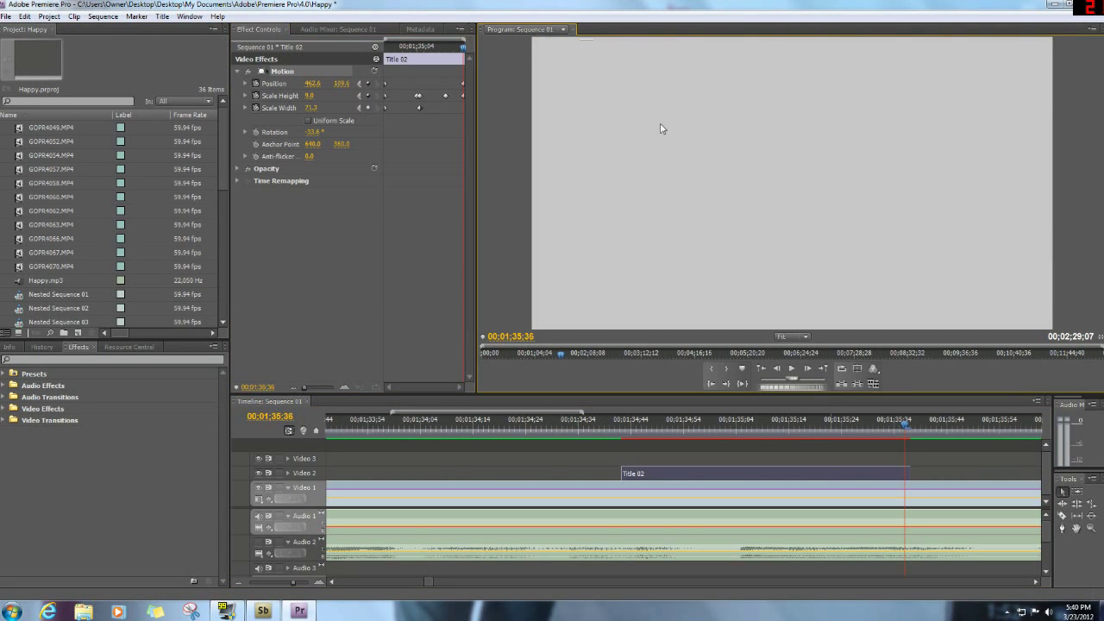
pyautogui.moveTo(660, 128)
pyautogui.mouseDown()
pyautogui.moveTo(653, 111)
pyautogui.moveTo(660, 119)
pyautogui.mouseUp()
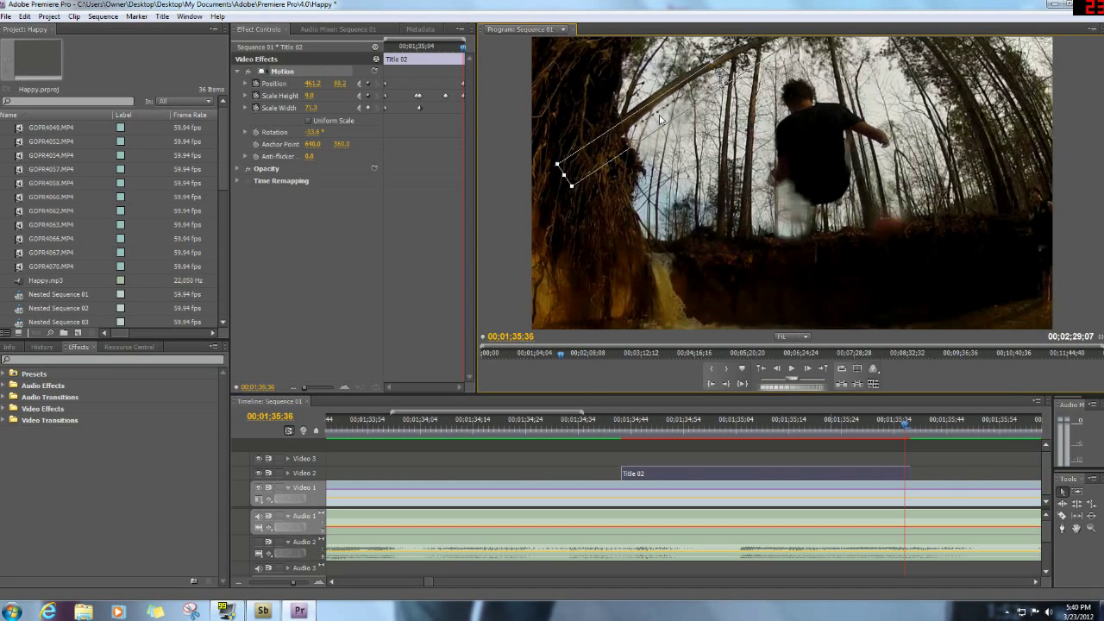
# Render a preview of the sequence and return the playhead to where the title shows
pyautogui.press('Return')
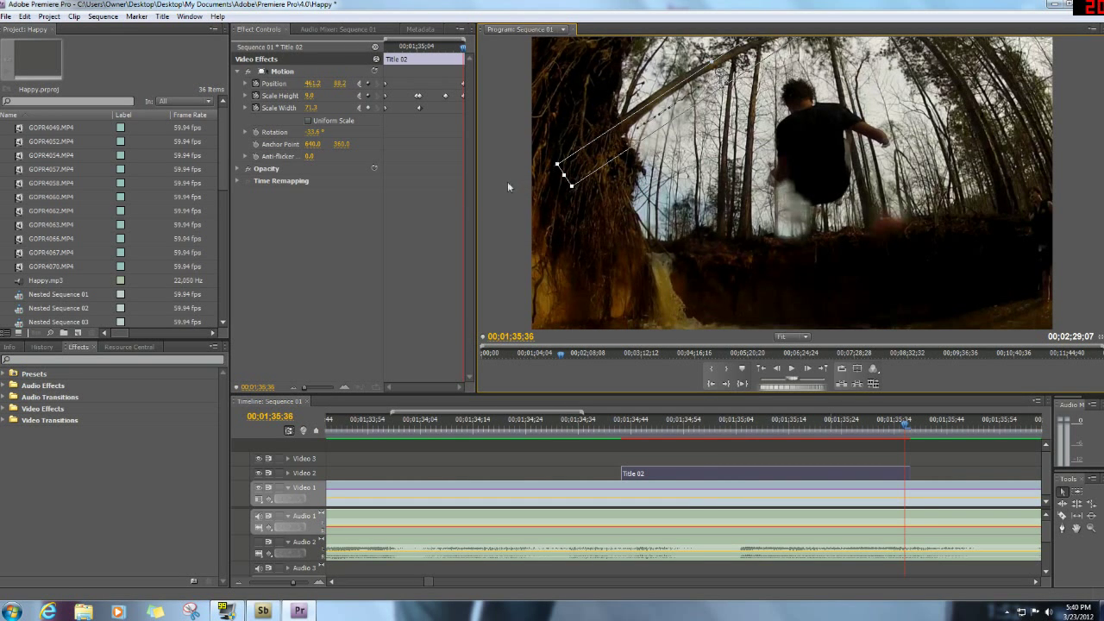
pyautogui.click(855, 446)
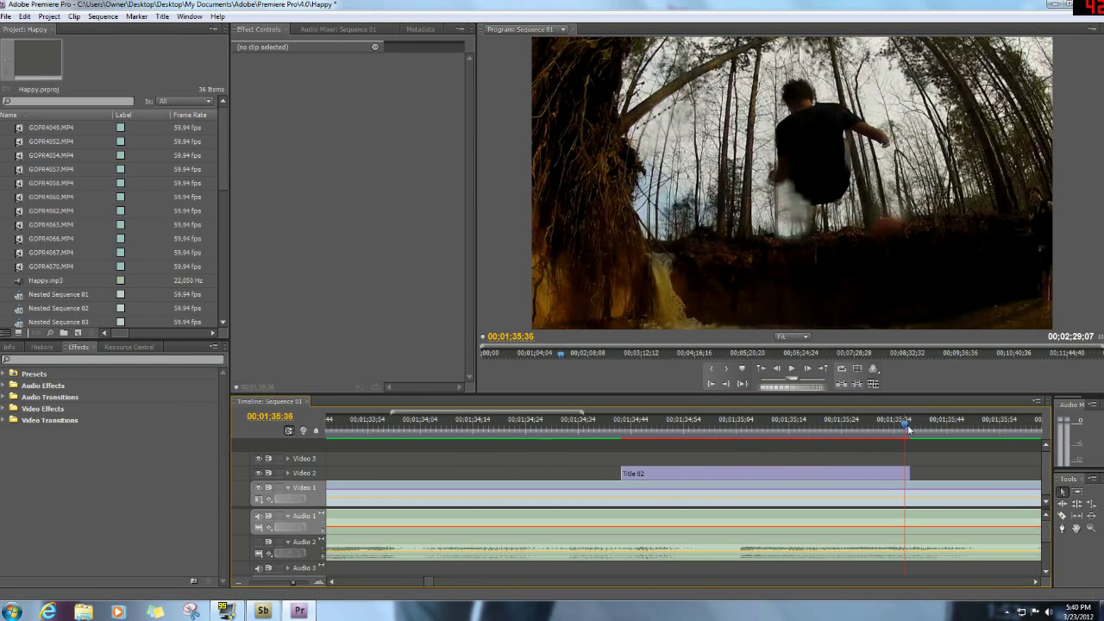
pyautogui.moveTo(907, 428); pyautogui.dragTo(862, 509)
# Rotate Title 02 to the trunk's angle and narrow its Scale Width at 00:01:35:28
pyautogui.click(739, 476)
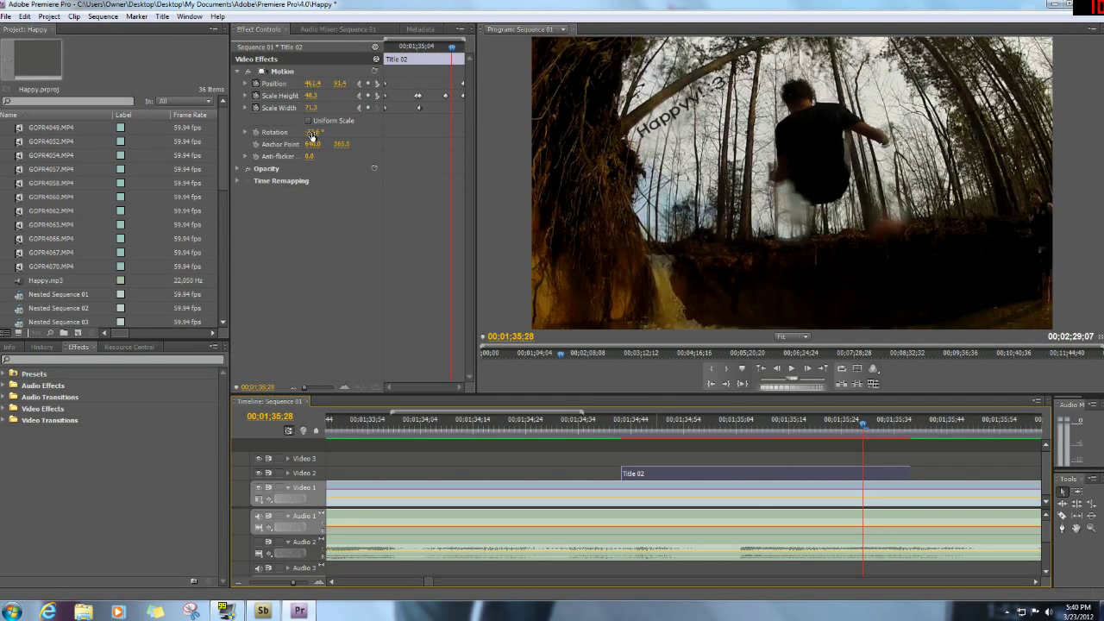
pyautogui.moveTo(312, 136); pyautogui.dragTo(318, 131)
pyautogui.click(334, 109)
pyautogui.moveTo(312, 108)
pyautogui.mouseDown()
pyautogui.moveTo(287, 107)
pyautogui.moveTo(319, 104)
pyautogui.mouseUp()
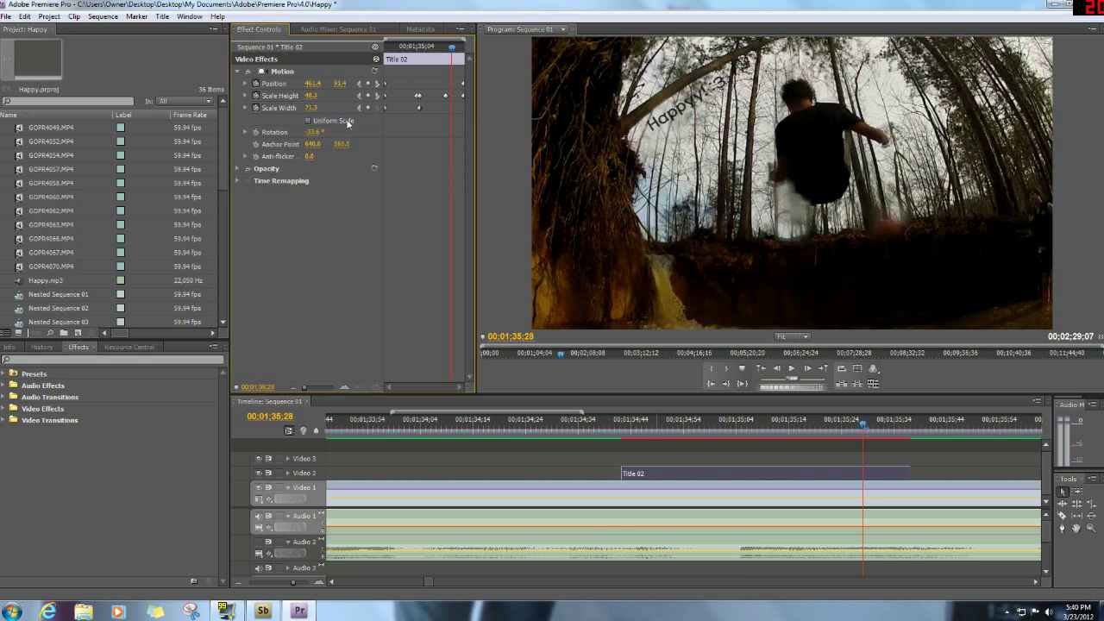
pyautogui.click(646, 464)
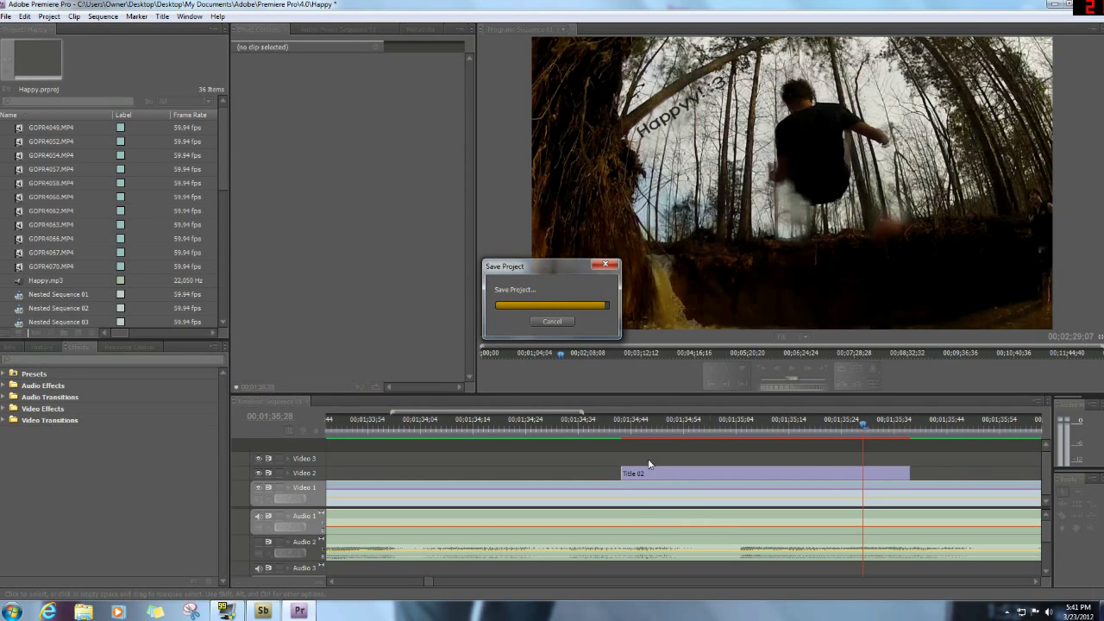
# With Title 02 selected, save the Happy project
pyautogui.click(649, 472)
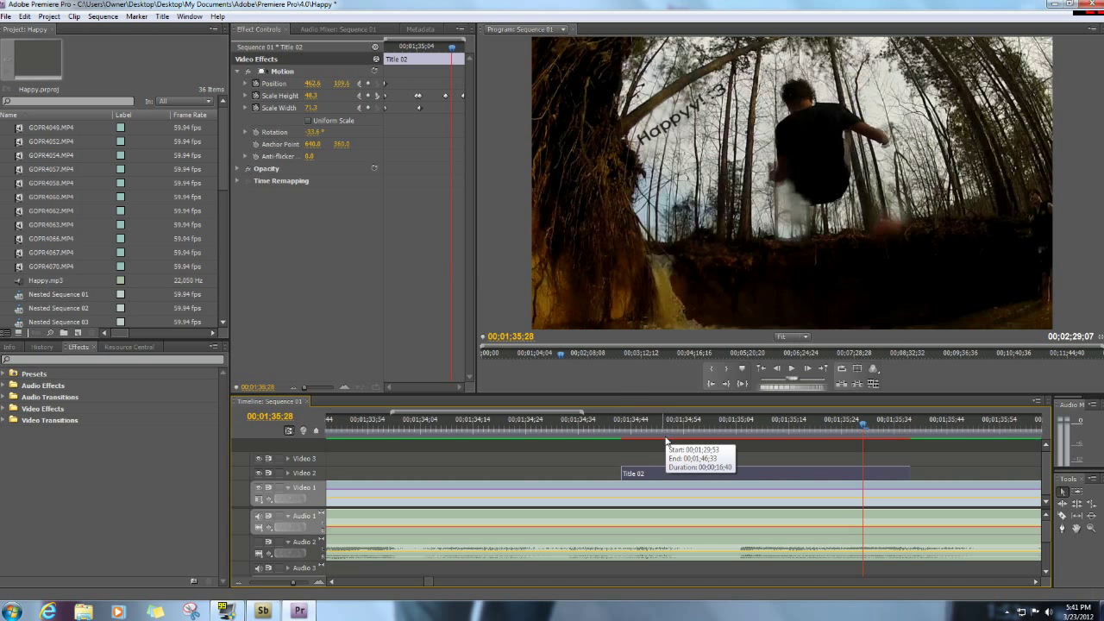
pyautogui.hotkey('ctrl', 's')
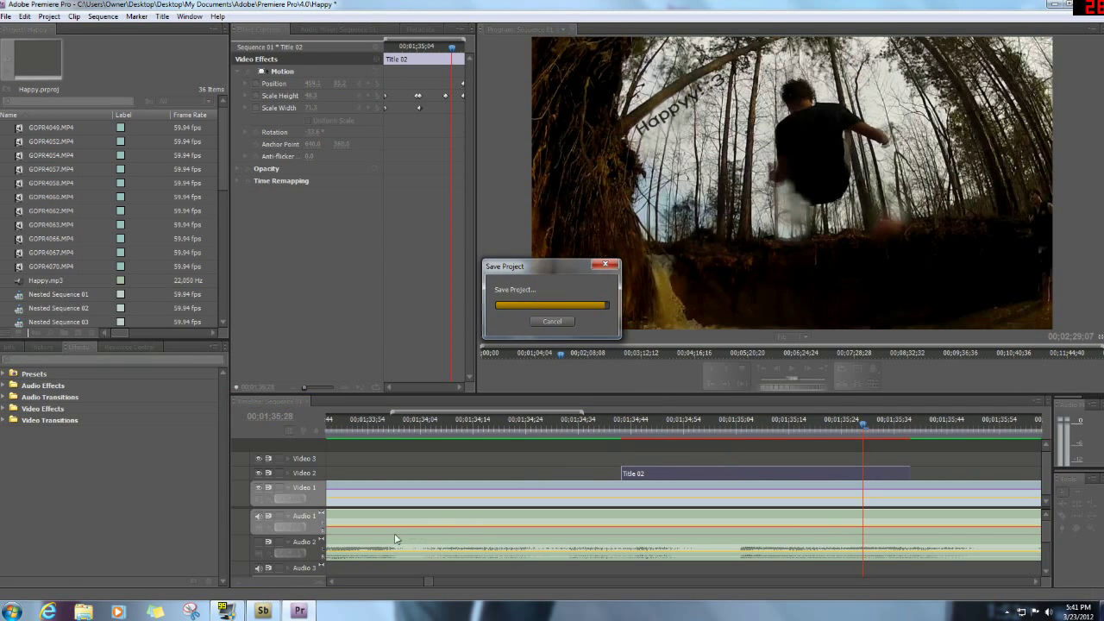